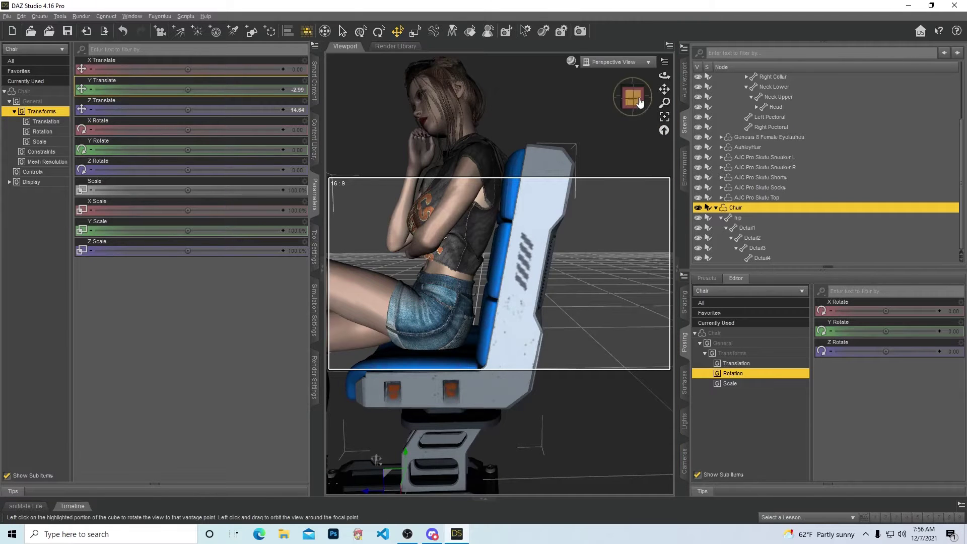
Step: Inspect the seated figure and select the whole Chair in the Scene hierarchy
drag(635, 98, 629, 80)
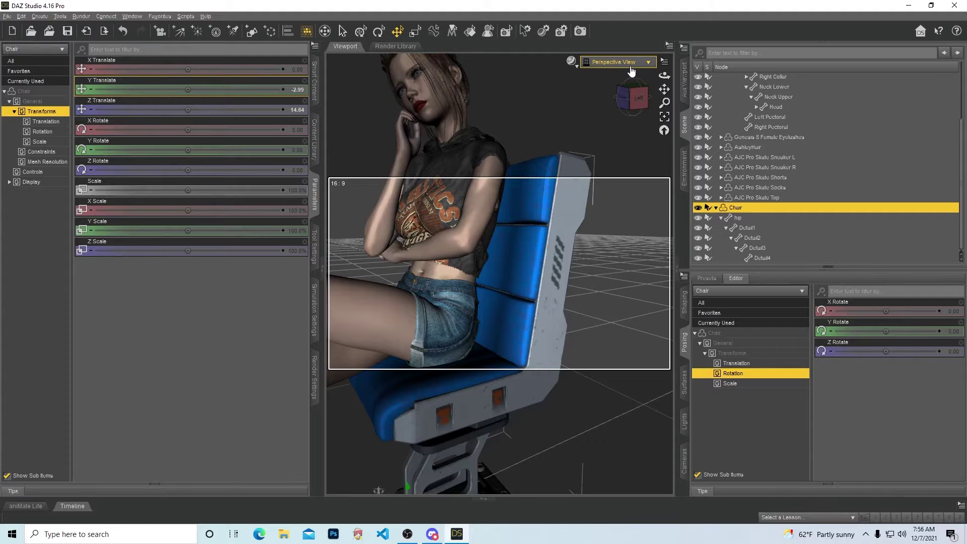
mouse_move(632, 91)
mouse_down()
mouse_move(638, 101)
mouse_move(626, 99)
mouse_up()
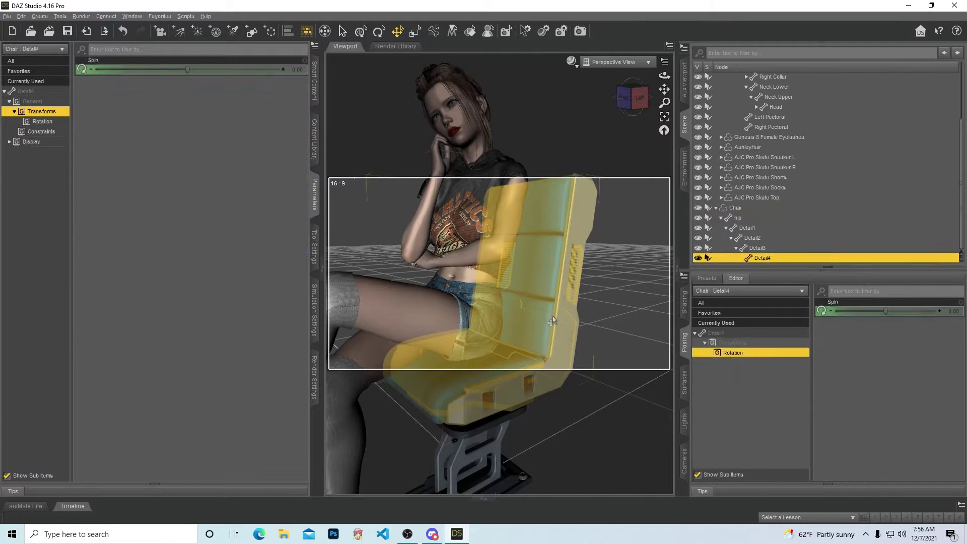
click(553, 323)
click(756, 208)
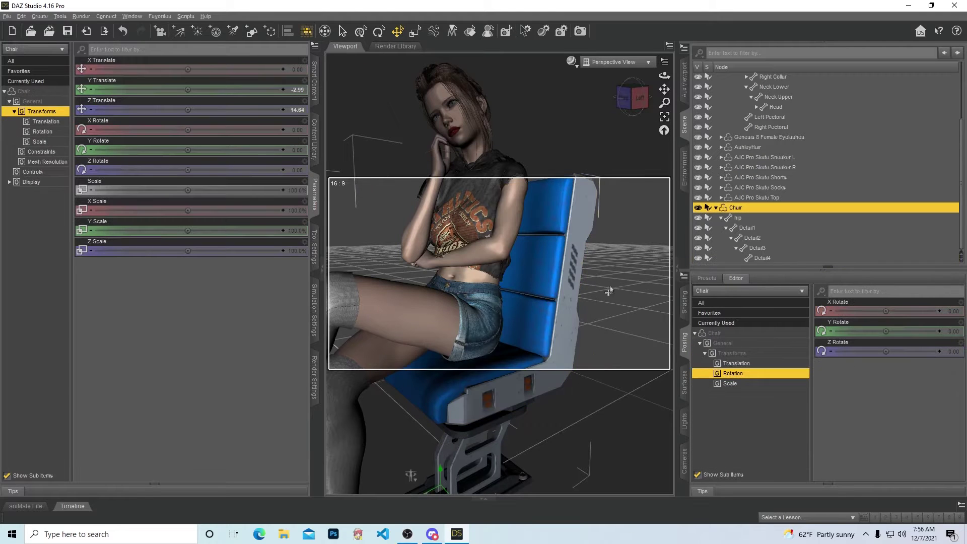
click(715, 207)
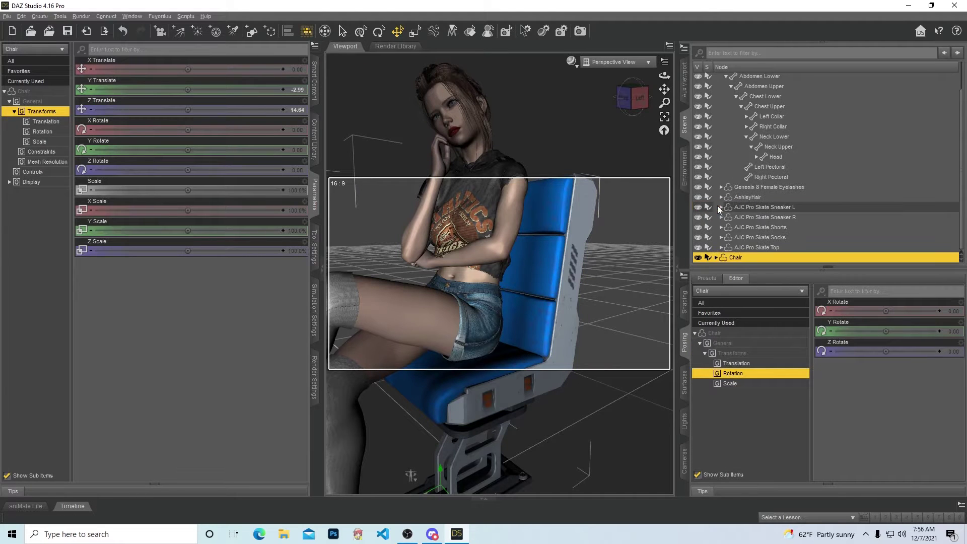
click(717, 257)
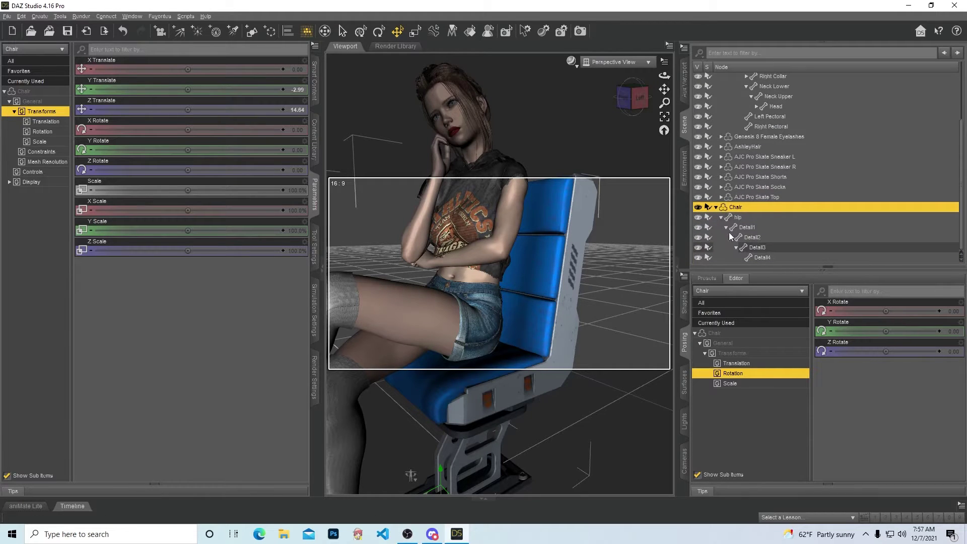
mouse_move(189, 64)
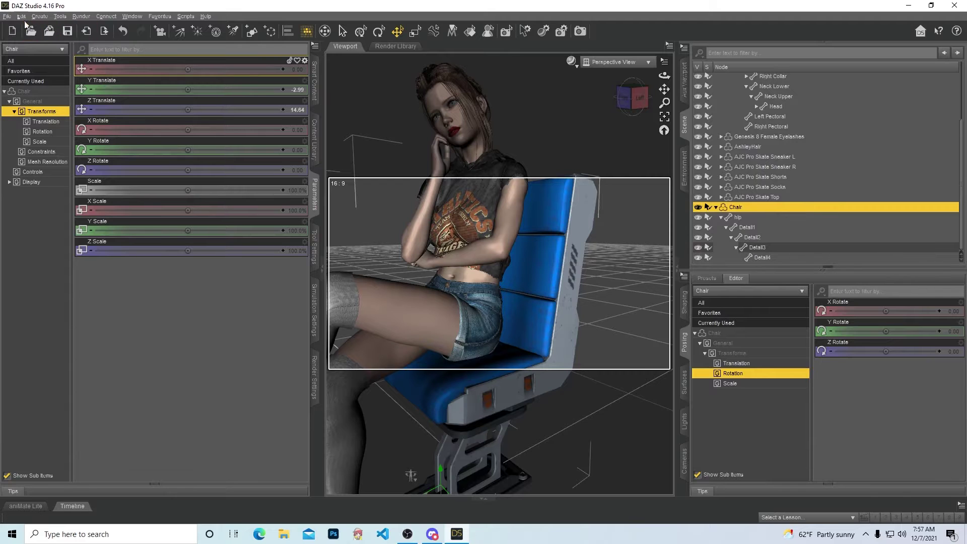
Step: Add a smoothing modifier to the chair via Edit > Object > Geometry and show its Mesh Smoothing settings
click(22, 17)
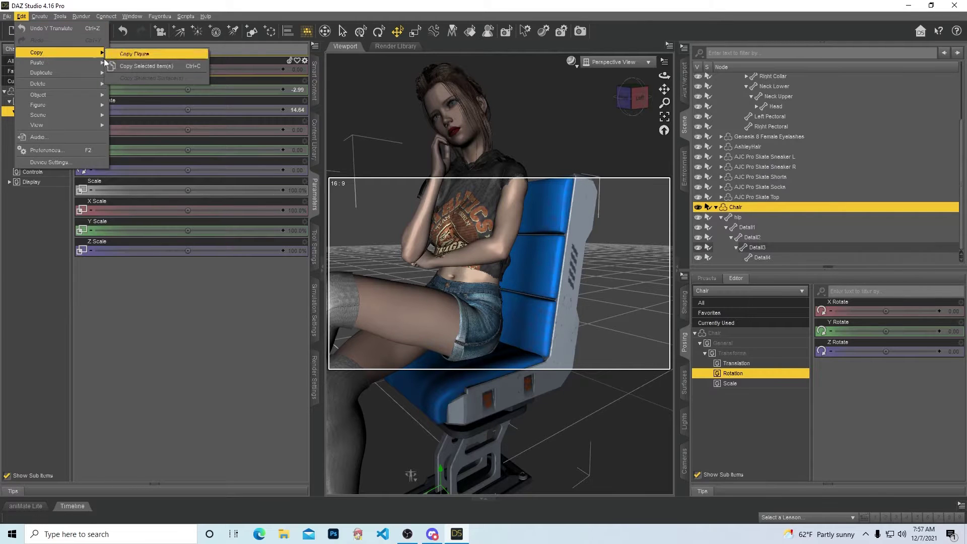
mouse_move(61, 94)
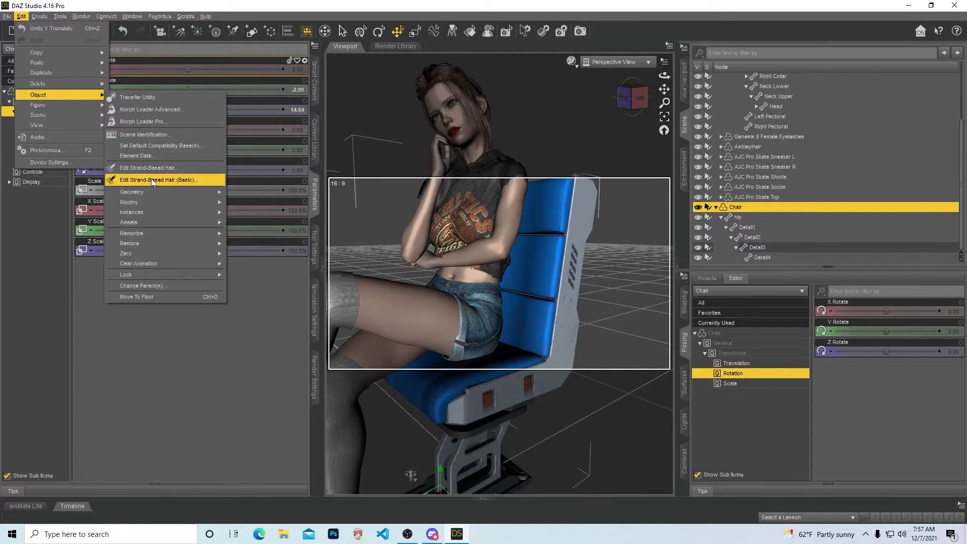
mouse_move(132, 192)
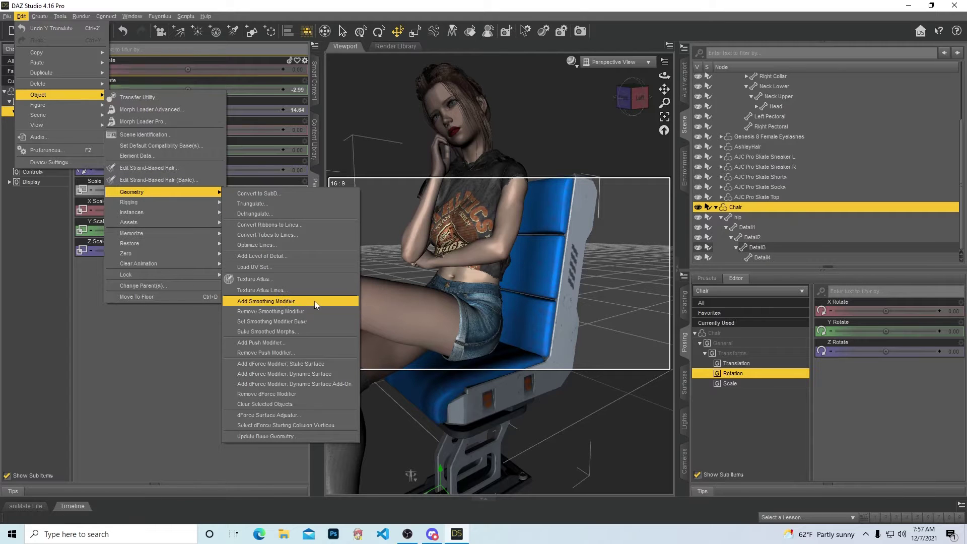
click(293, 301)
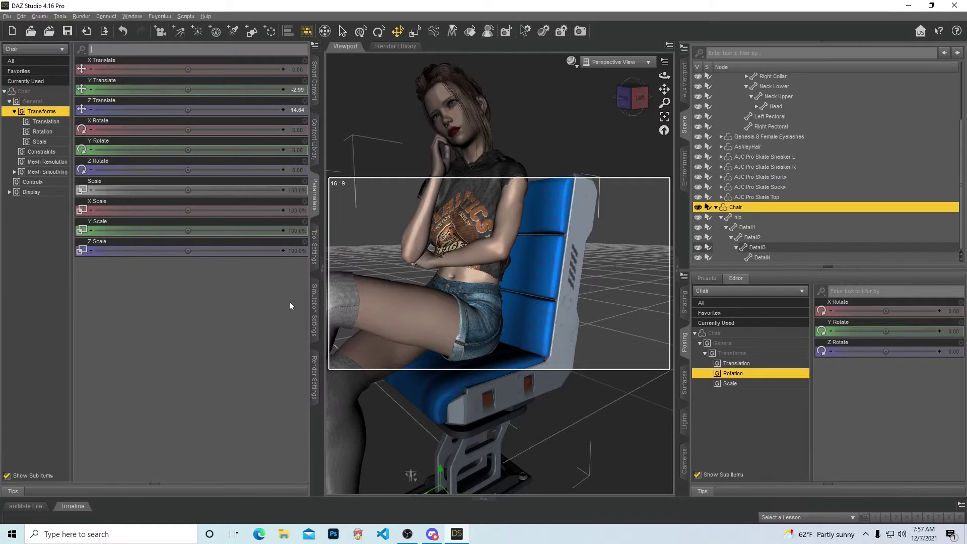
click(41, 172)
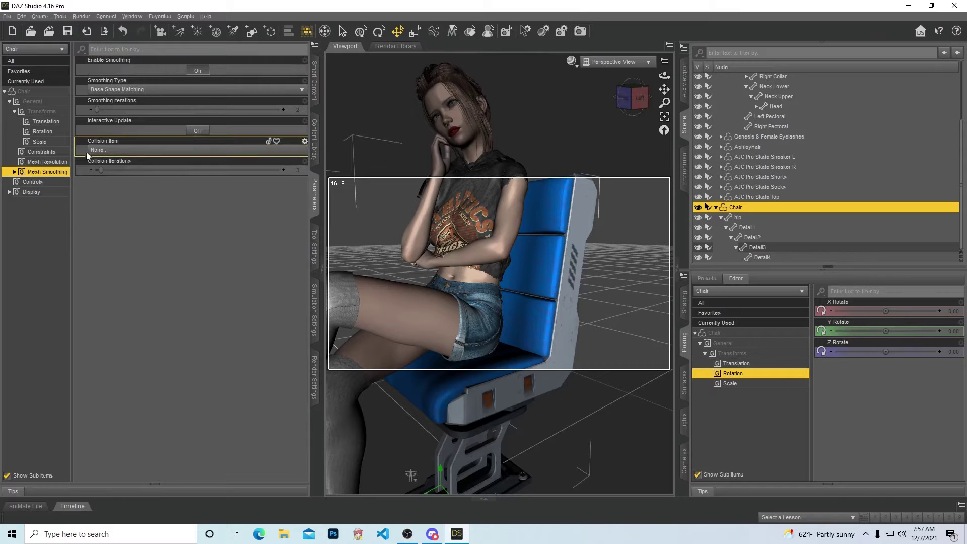
Step: Set the chair's Mesh Smoothing collision item to the Alyx figure and accept
click(47, 162)
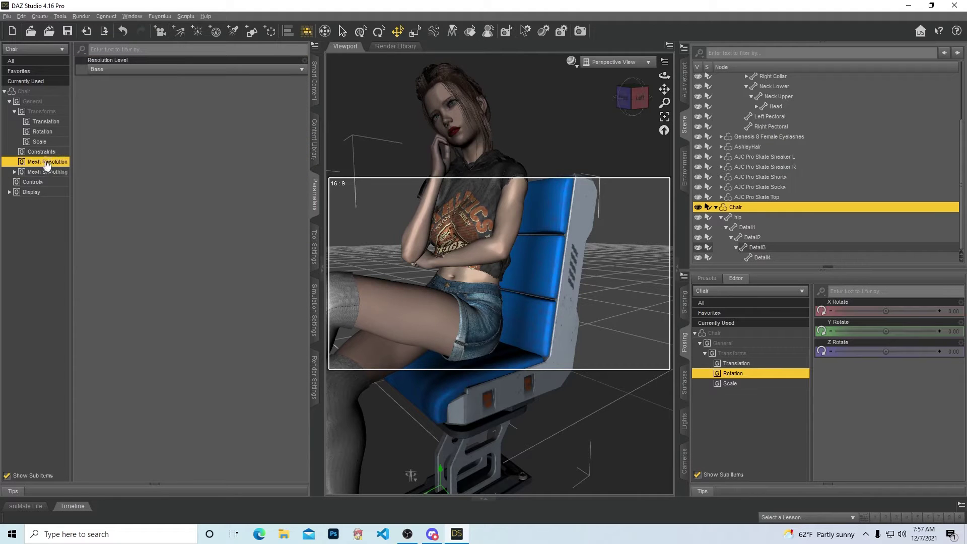
click(47, 173)
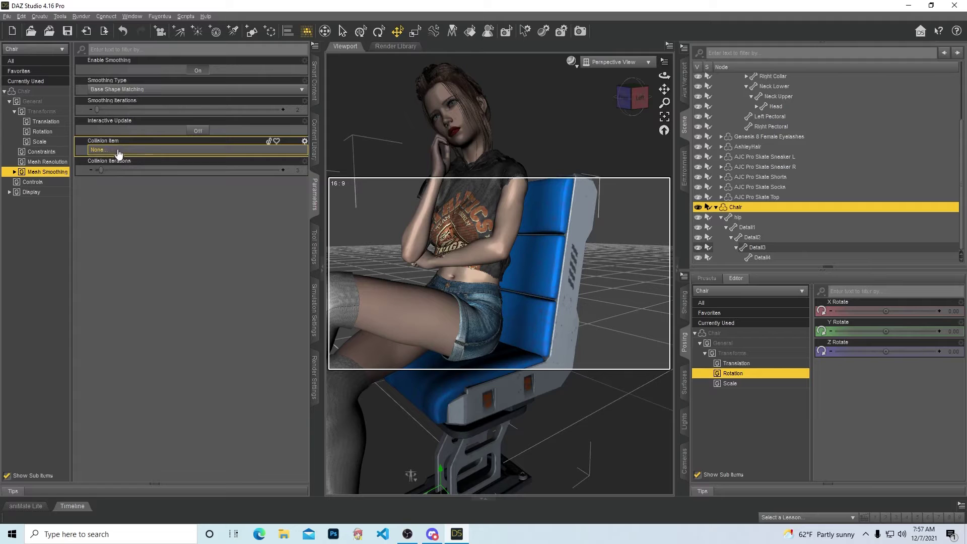
click(196, 150)
click(322, 137)
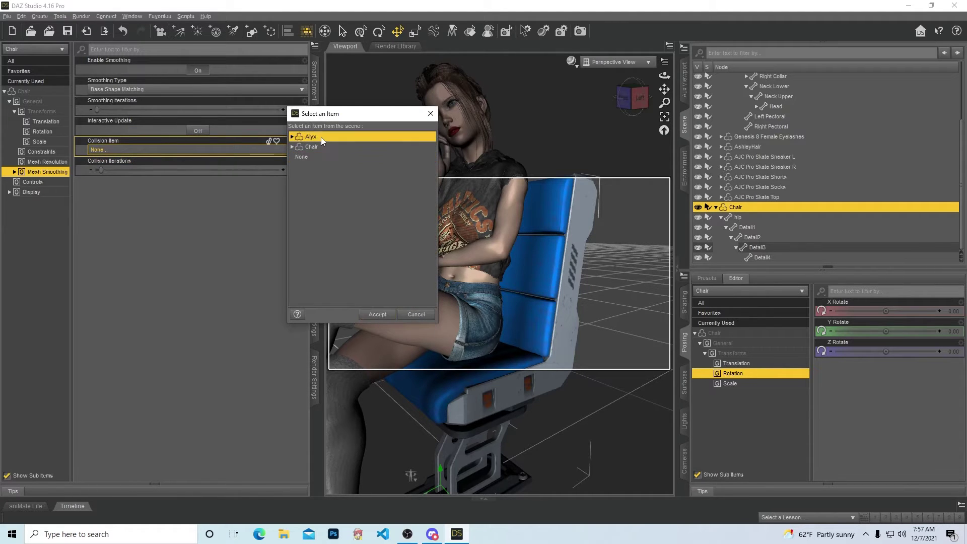
click(378, 315)
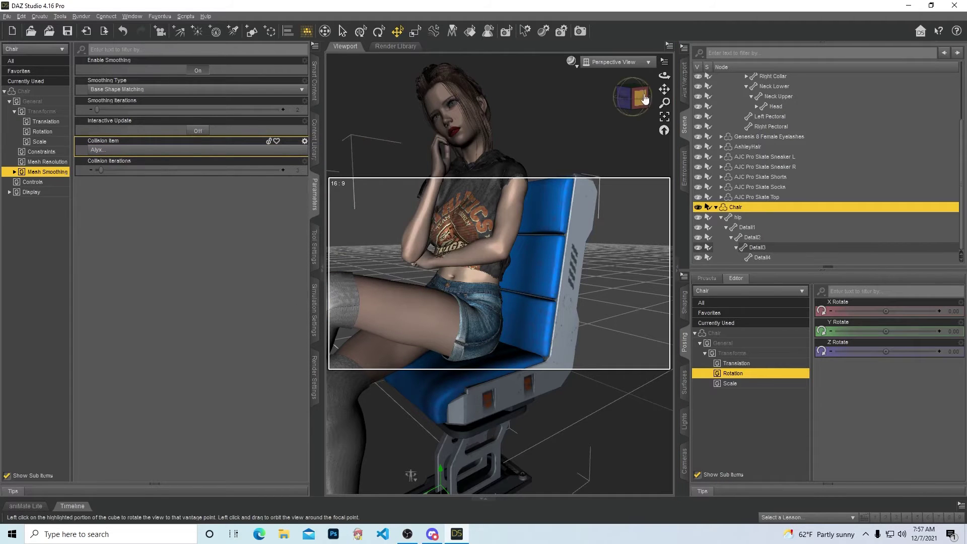
drag(645, 98, 627, 97)
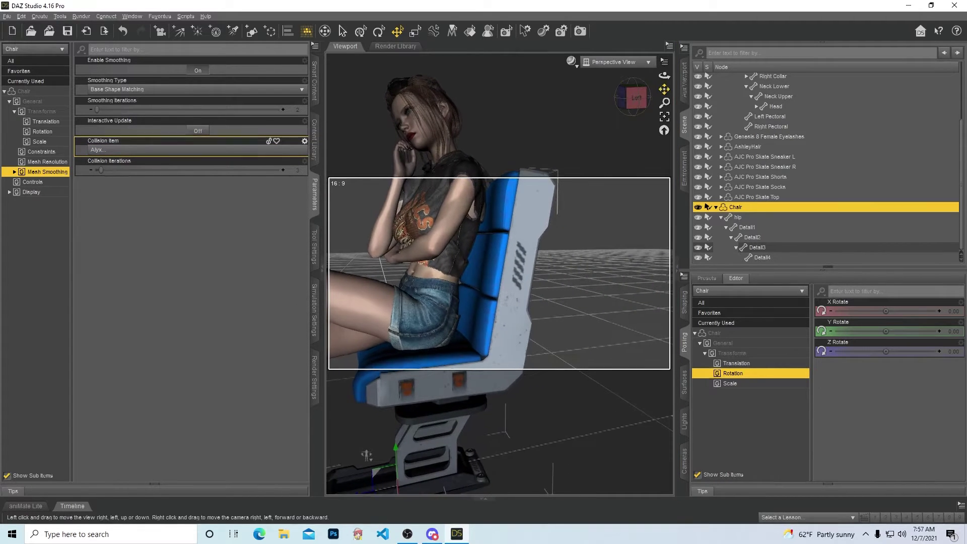
scroll(644, 99, up, 2)
scroll(648, 100, up, 2)
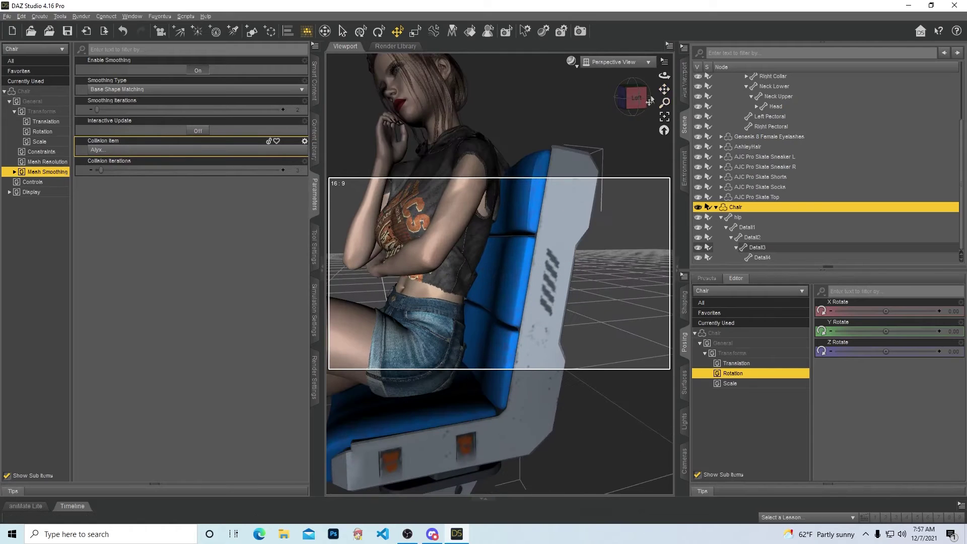
Step: Set the chair's Smoothing Iterations to 10 and shift the view toward the seat
double_click(298, 108)
text(10)
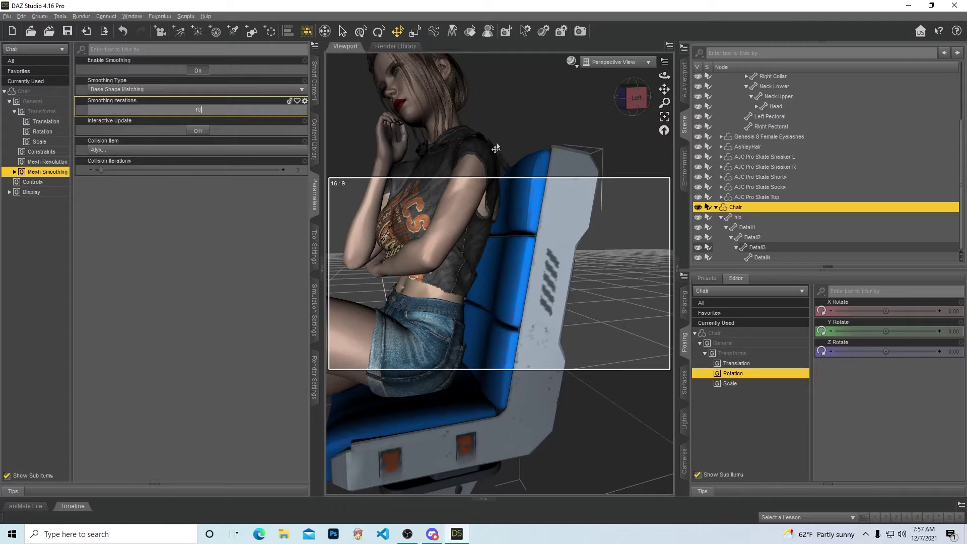
key(Return)
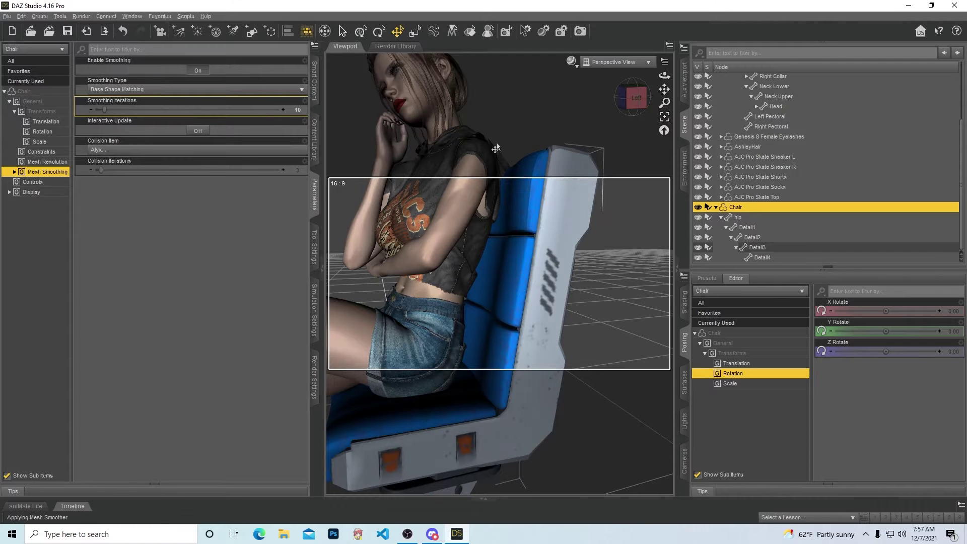
drag(664, 89, 664, 76)
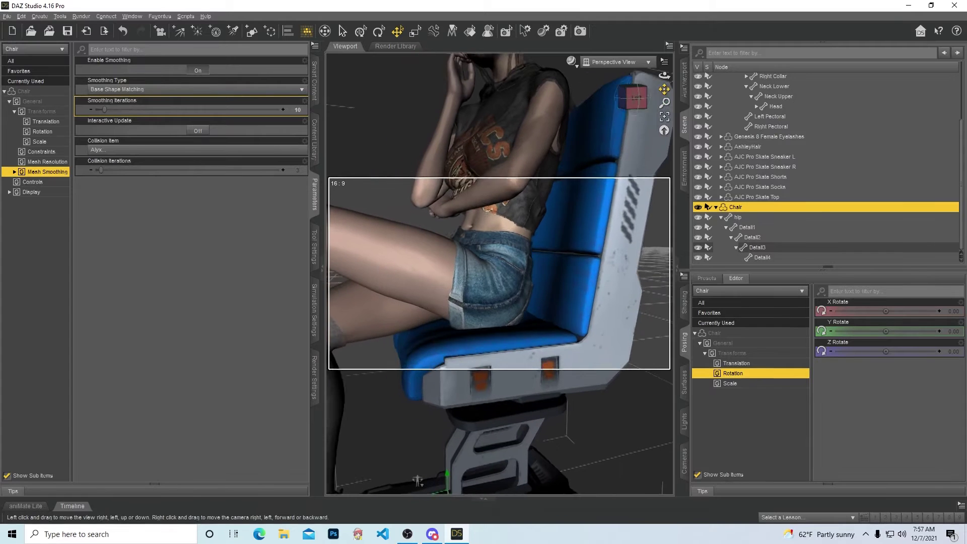
click(498, 174)
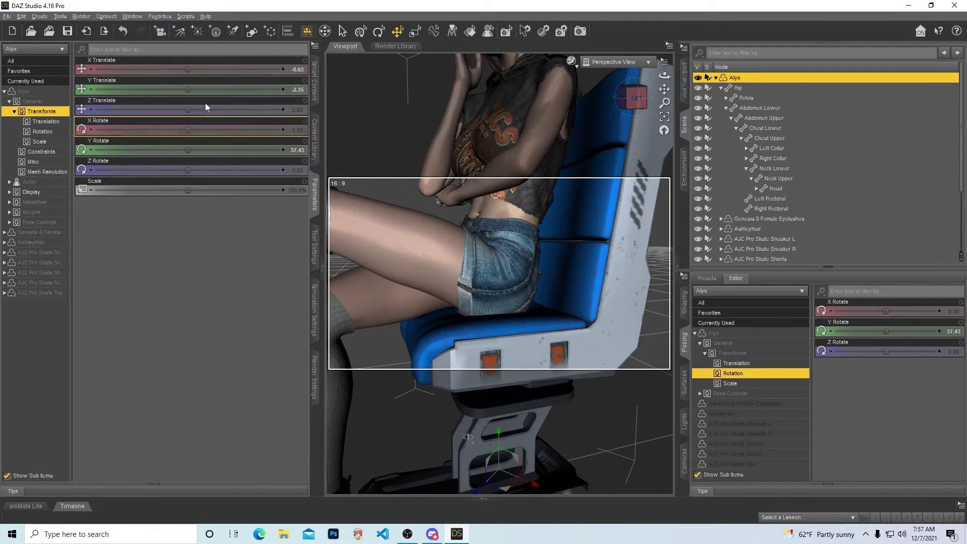
drag(187, 89, 155, 89)
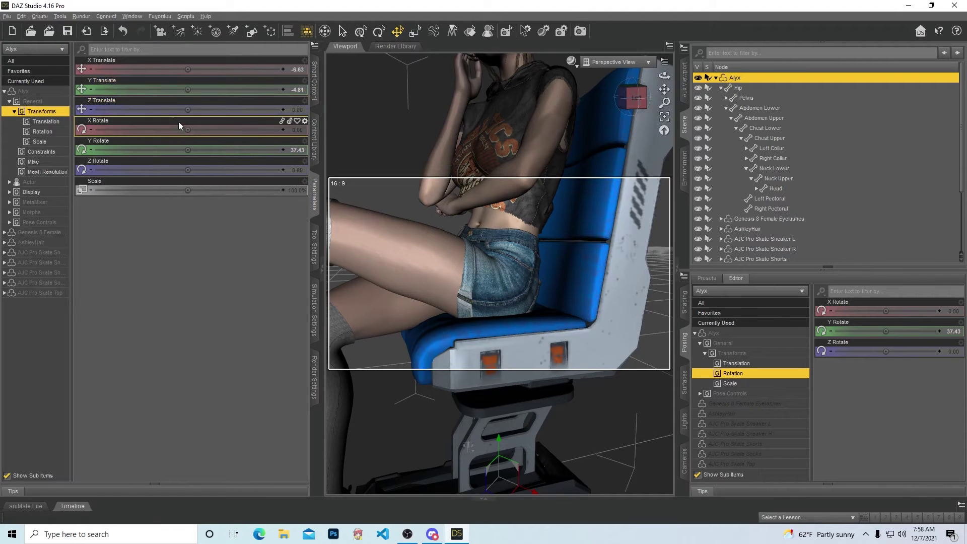
drag(188, 69, 214, 70)
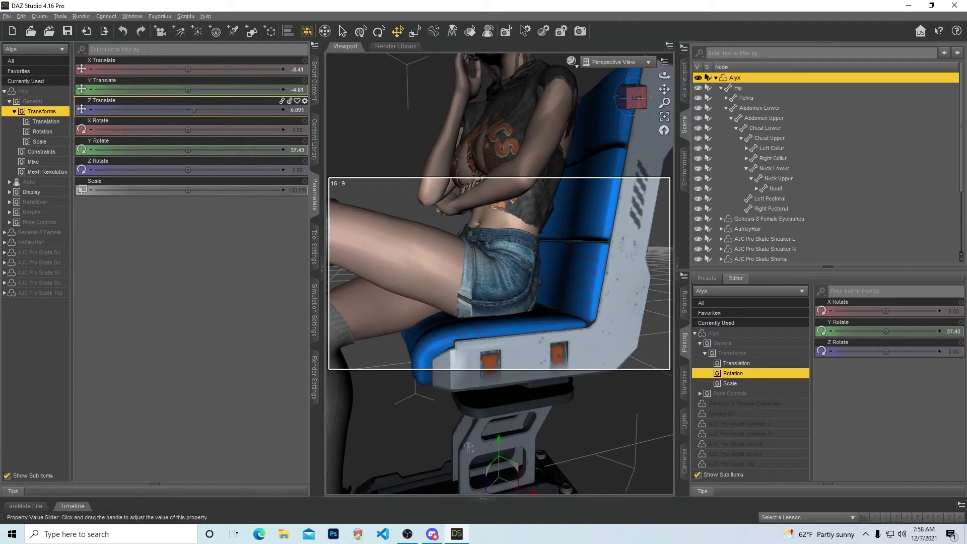
drag(187, 110, 181, 110)
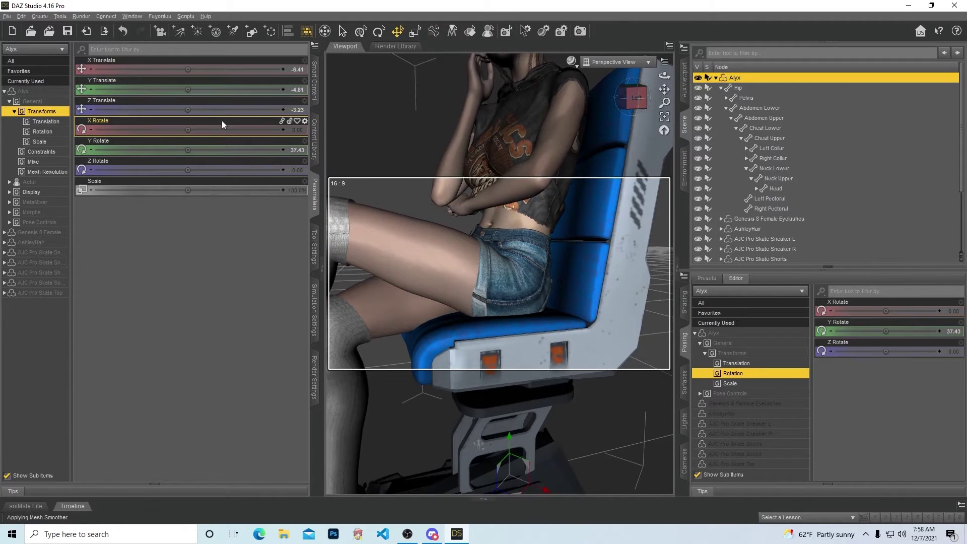
drag(642, 94, 635, 108)
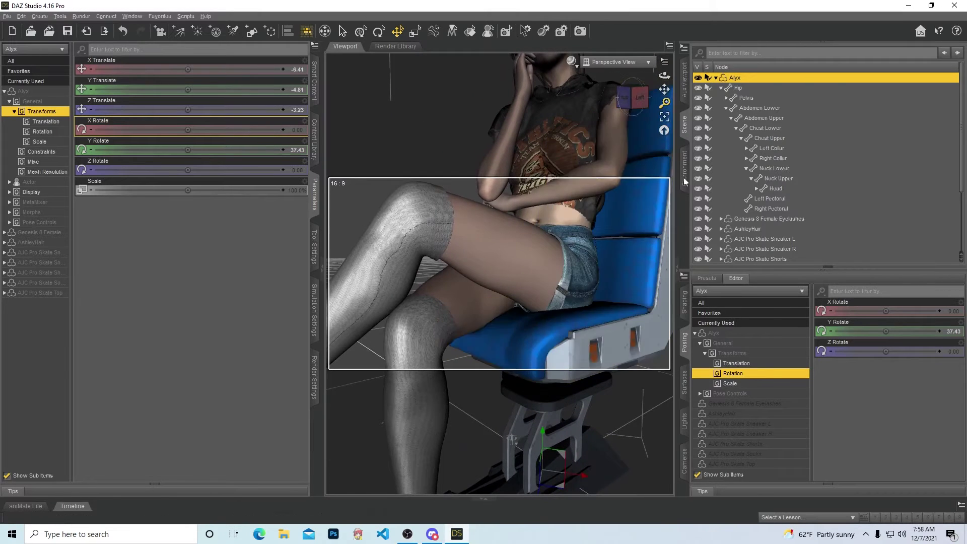
scroll(529, 265, up, 3)
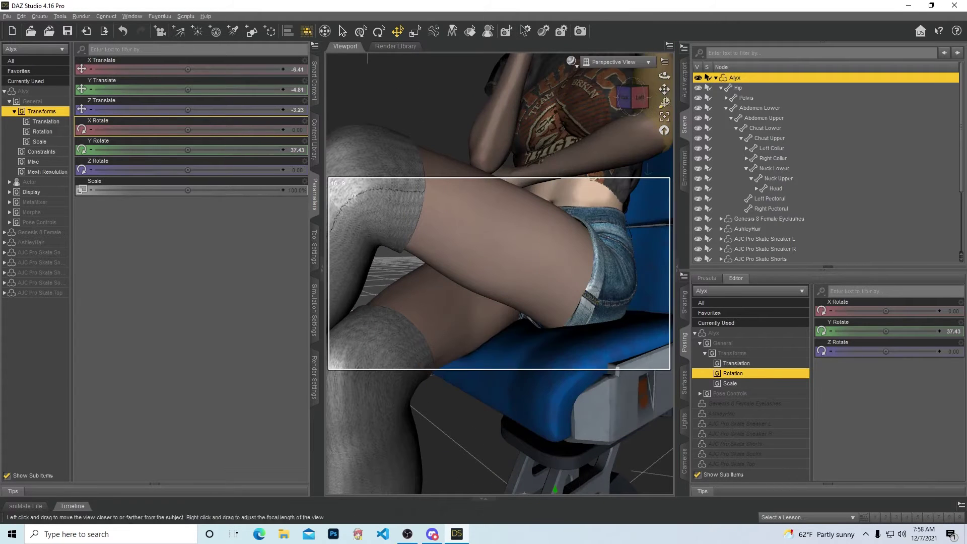
mouse_move(635, 97)
mouse_down()
mouse_move(612, 114)
mouse_move(631, 95)
mouse_move(627, 103)
mouse_up()
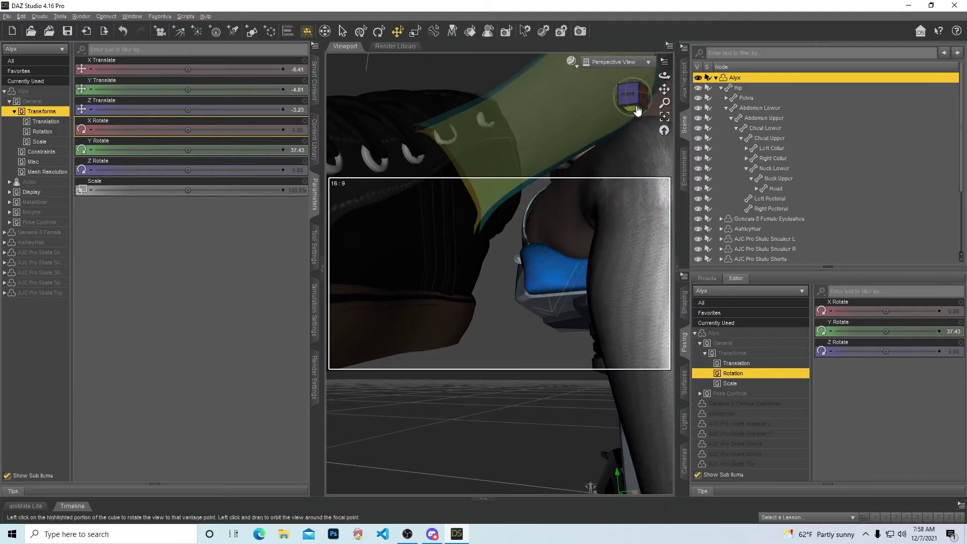
mouse_move(637, 96)
mouse_down()
mouse_move(639, 108)
mouse_move(635, 98)
mouse_up()
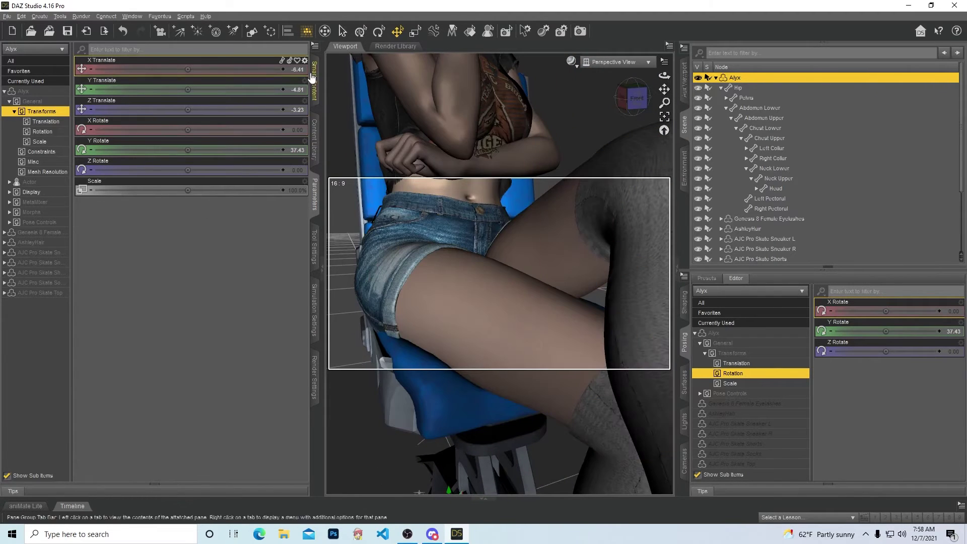
scroll(777, 221, down, 3)
Step: Select Chair and raise its Smoothing Iterations to 25
click(745, 209)
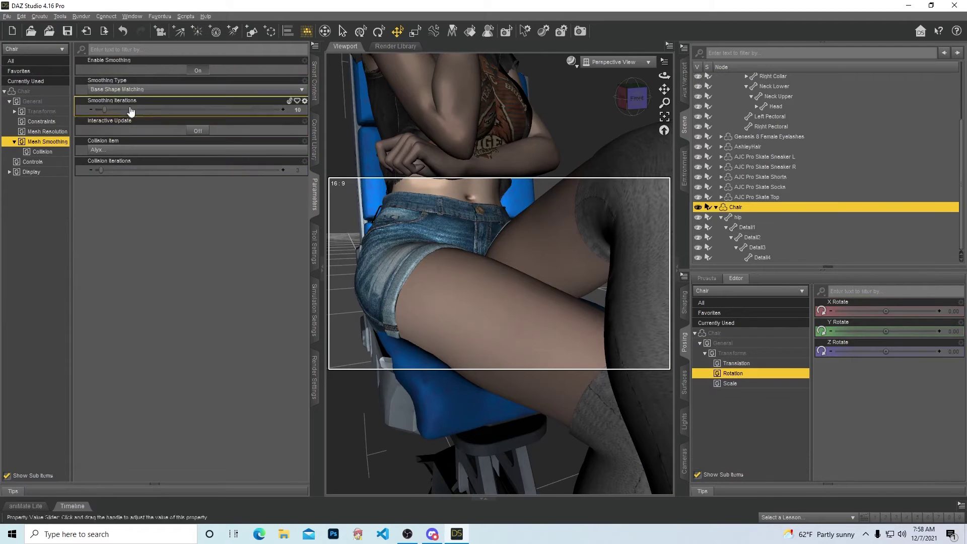
double_click(296, 110)
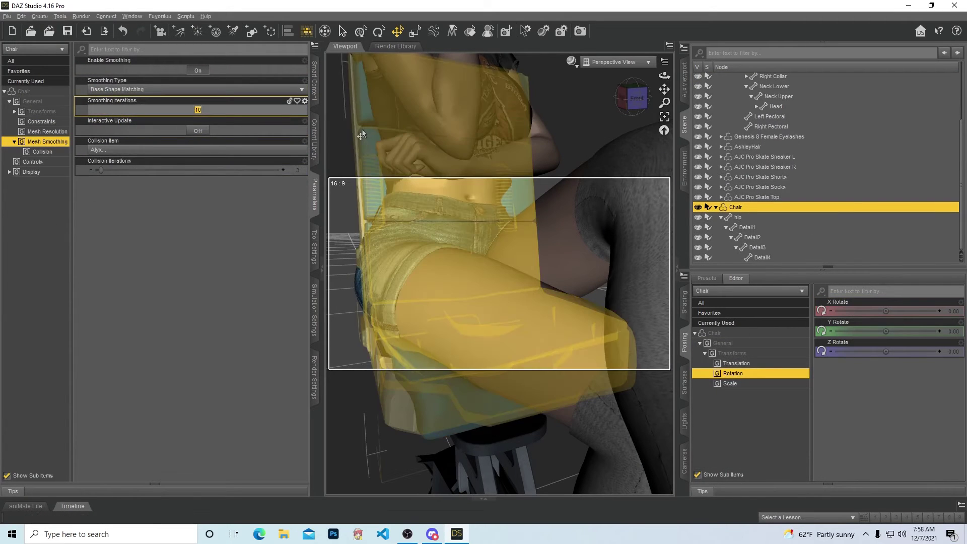
text(25)
key(Return)
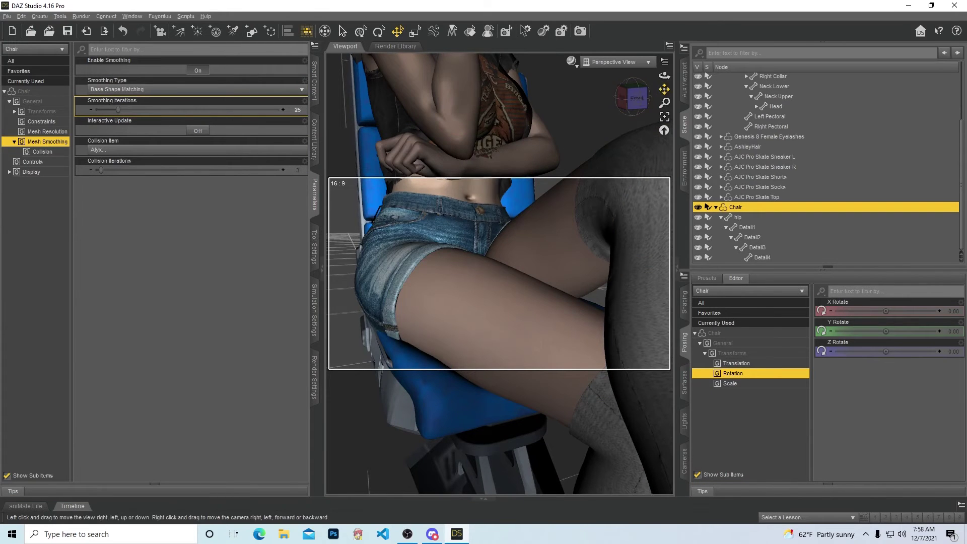
Step: Orbit the view to inspect the cushion conforming under the figure's leg and hips
mouse_move(664, 87)
mouse_down()
mouse_move(613, 91)
mouse_move(664, 90)
mouse_up()
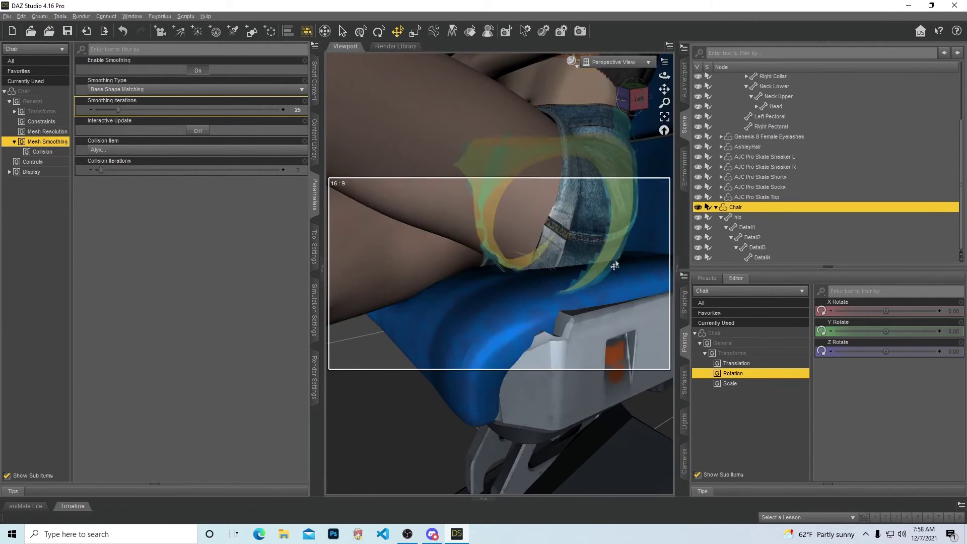
drag(635, 98, 643, 144)
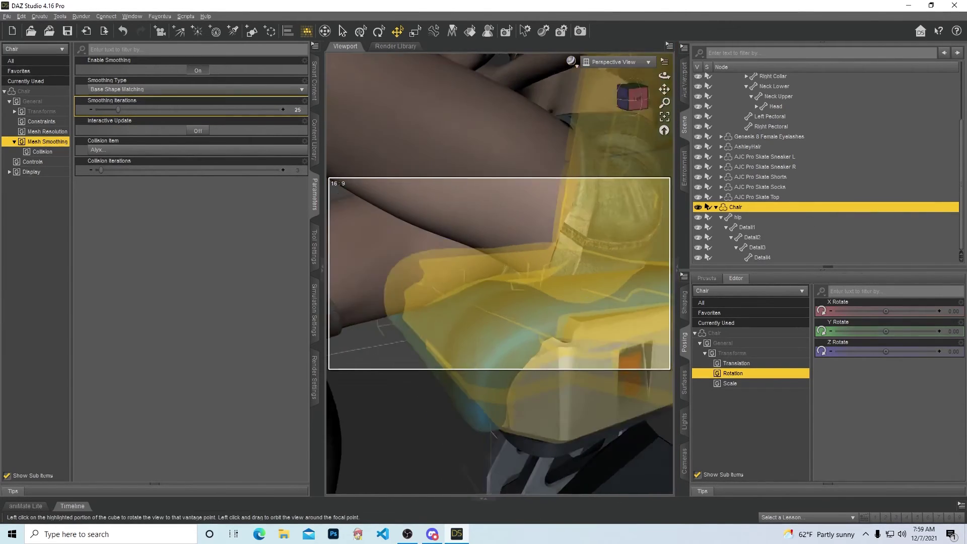
drag(664, 90, 664, 99)
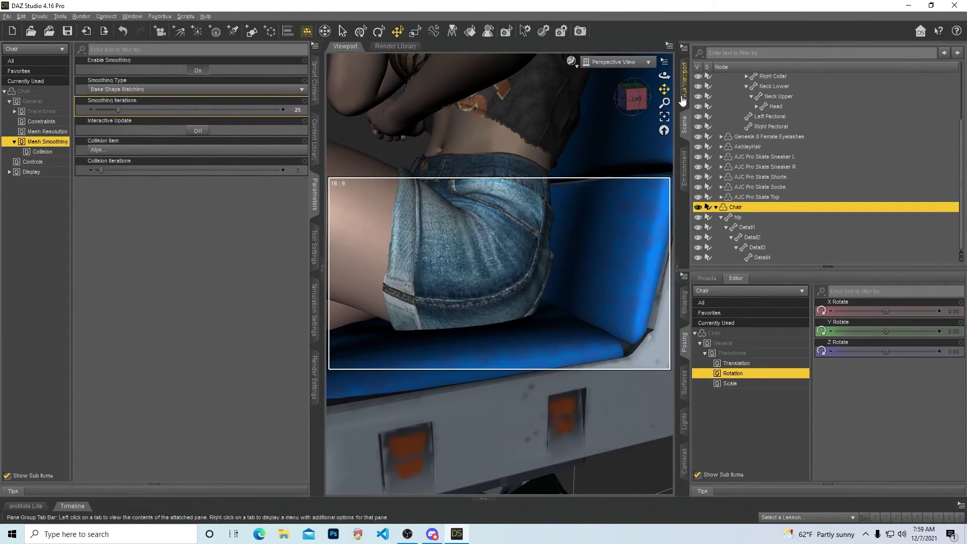
Step: Raise the chair's Smoothing Iterations to 50 and reframe the view on the figure
click(299, 110)
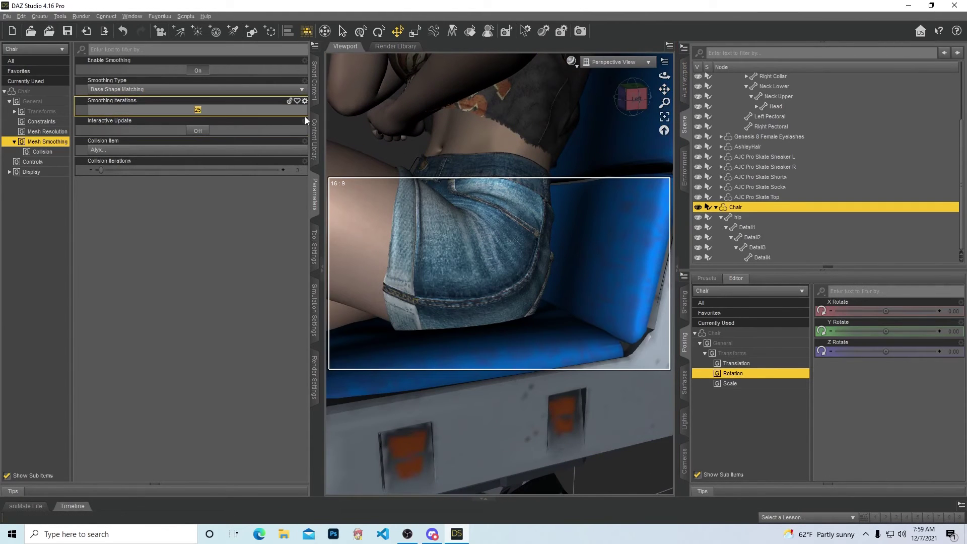
text(50)
key(Return)
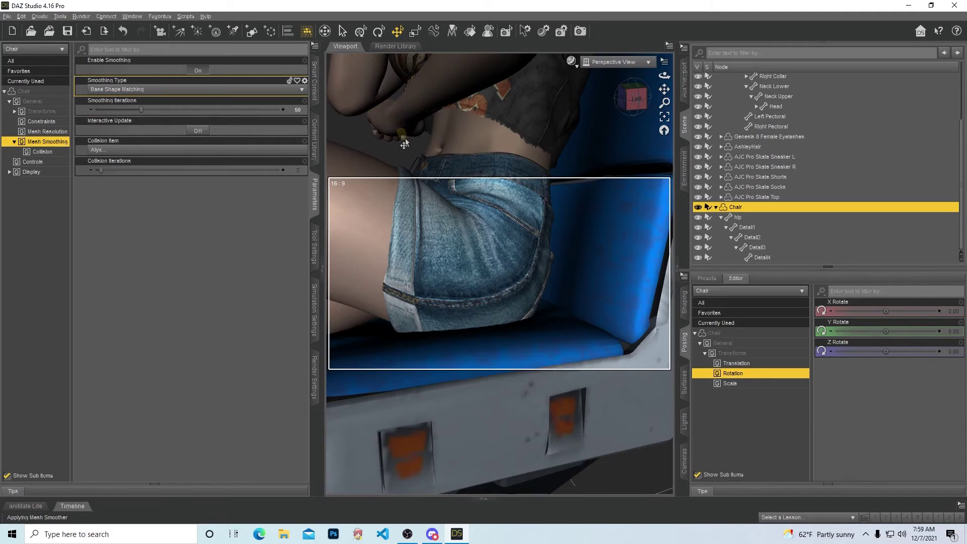
key(ctrl+f)
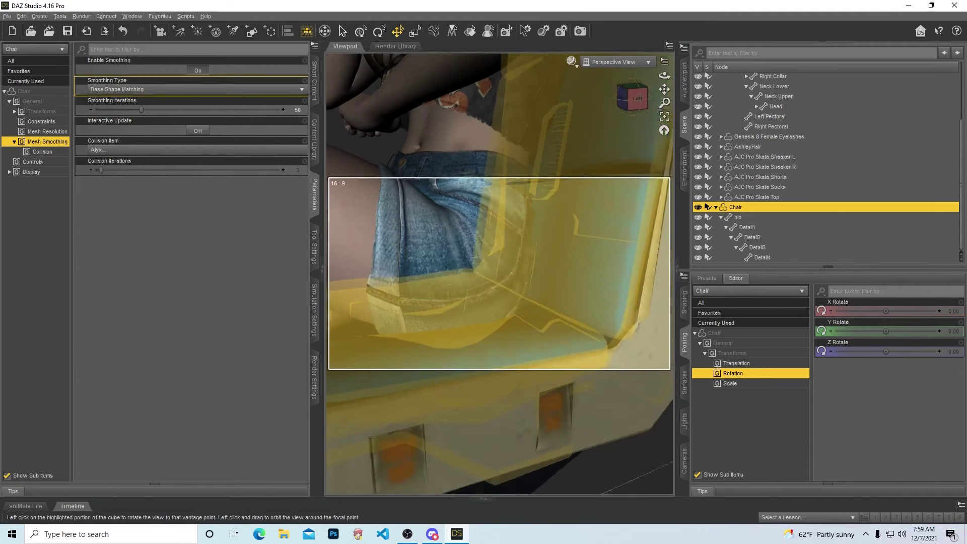
key(ctrl+f)
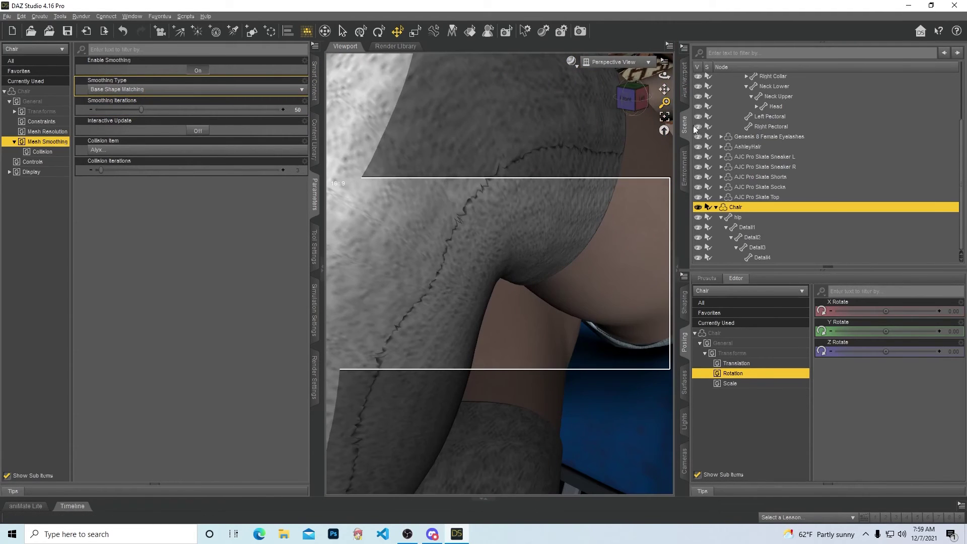
Step: Orbit around the stocking close-up and the chair's side to check the cushion
drag(632, 97, 639, 101)
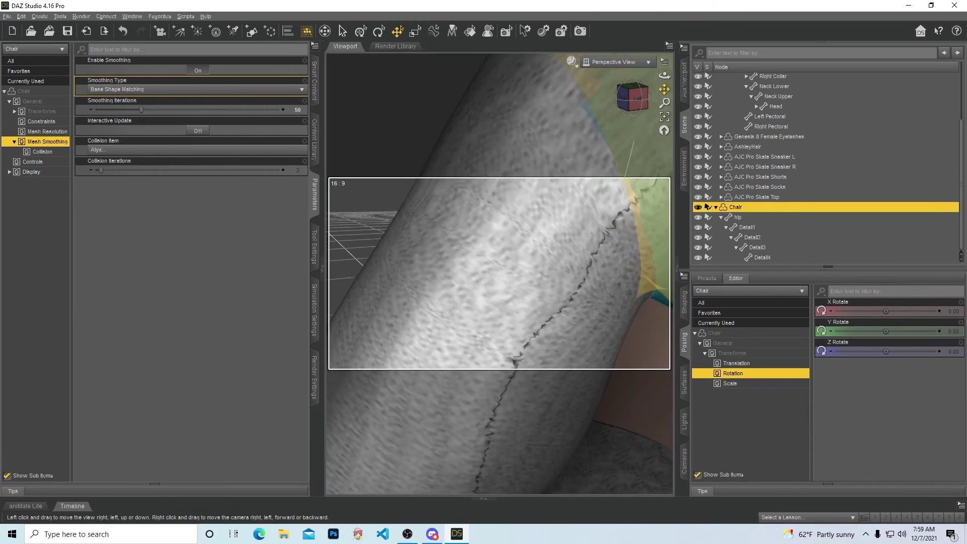
scroll(499, 273, down, 5)
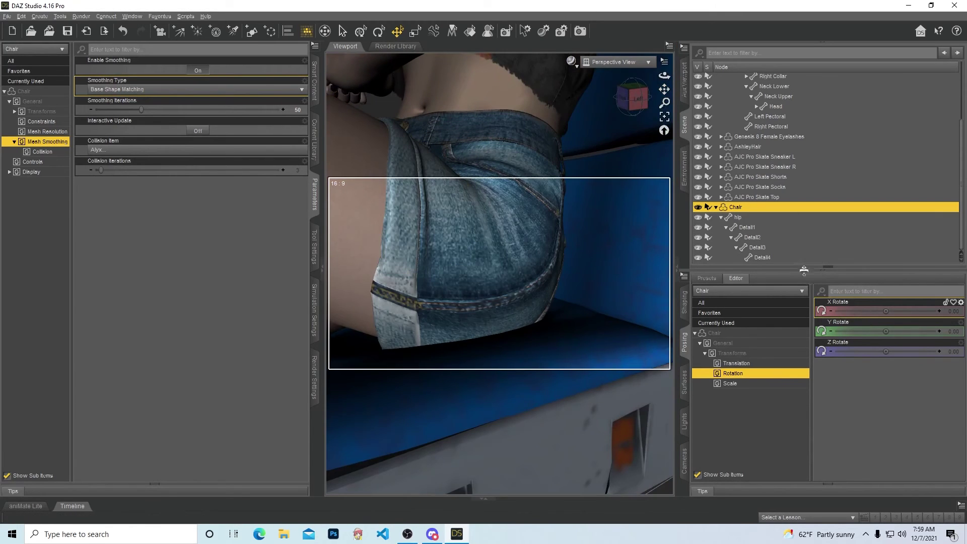
mouse_move(631, 97)
mouse_down()
mouse_move(639, 107)
mouse_move(589, 112)
mouse_up()
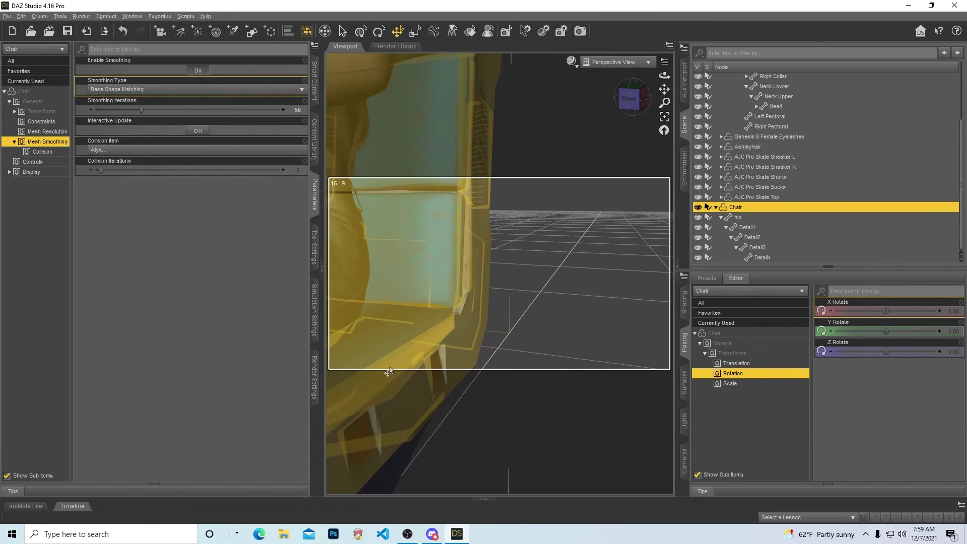
scroll(597, 153, up, 5)
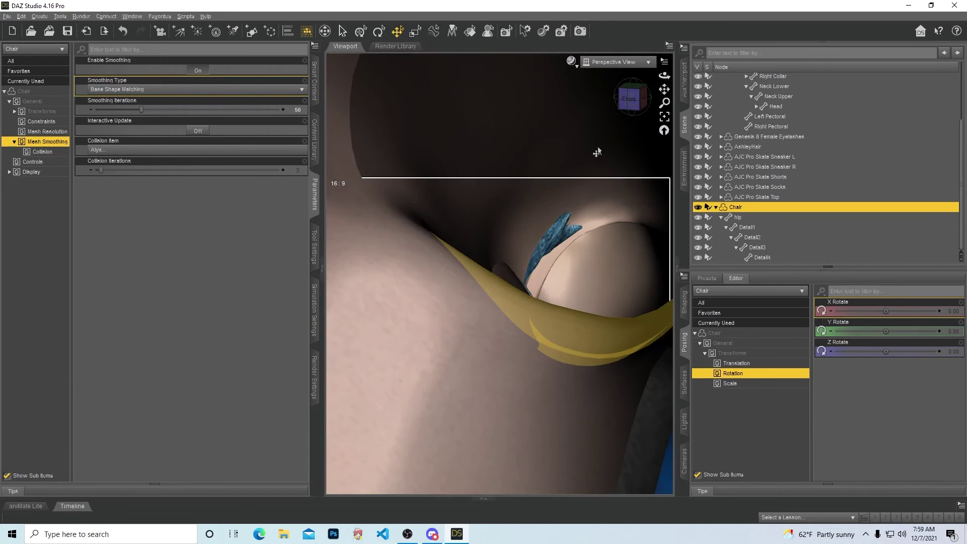
scroll(634, 114, down, 5)
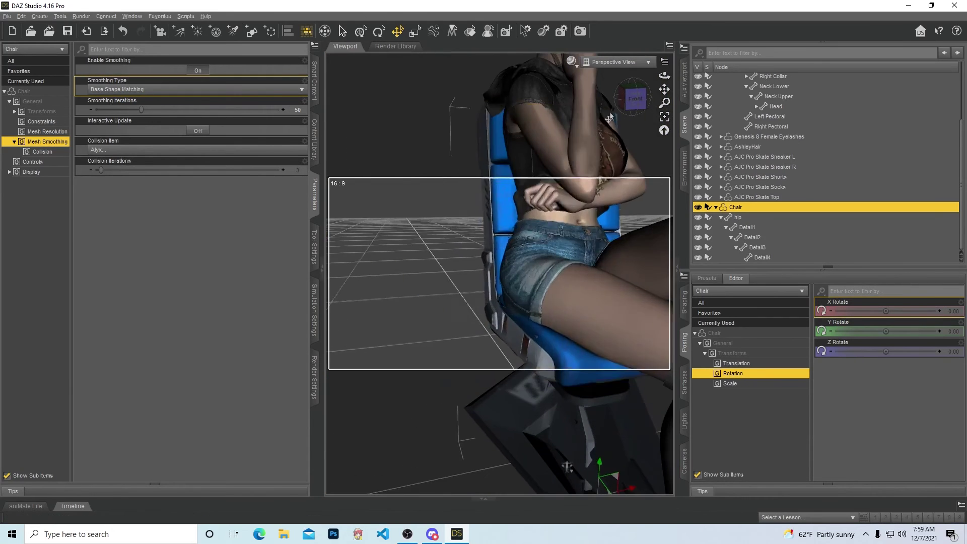
drag(632, 97, 632, 100)
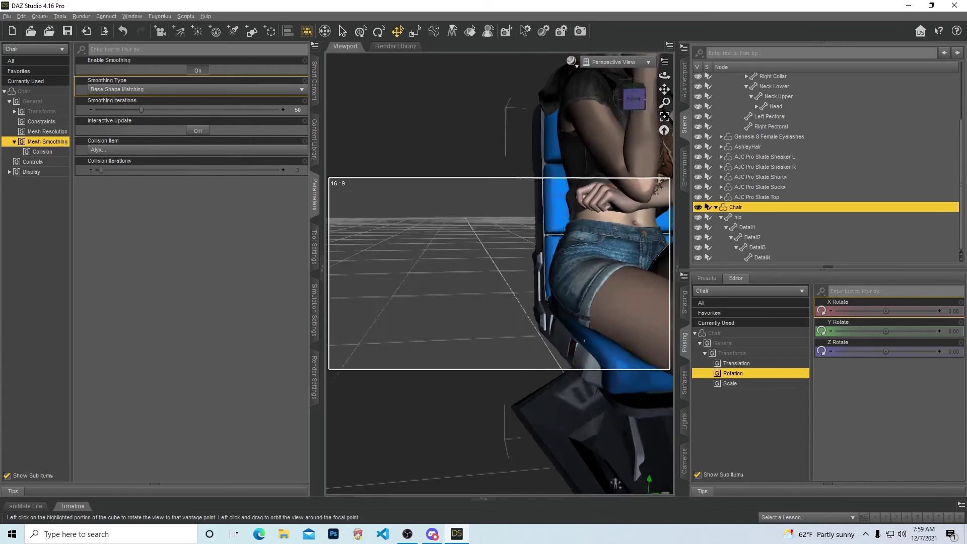
Step: Lower the chair's Smoothing Iterations to 35 and let the cushion recalculate around Alyx
click(632, 99)
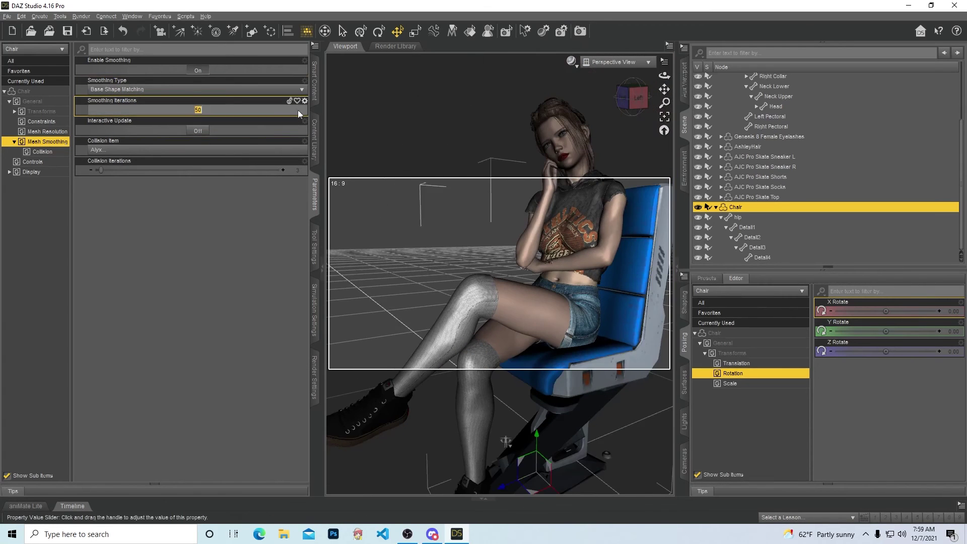
click(298, 110)
text(35)
key(Return)
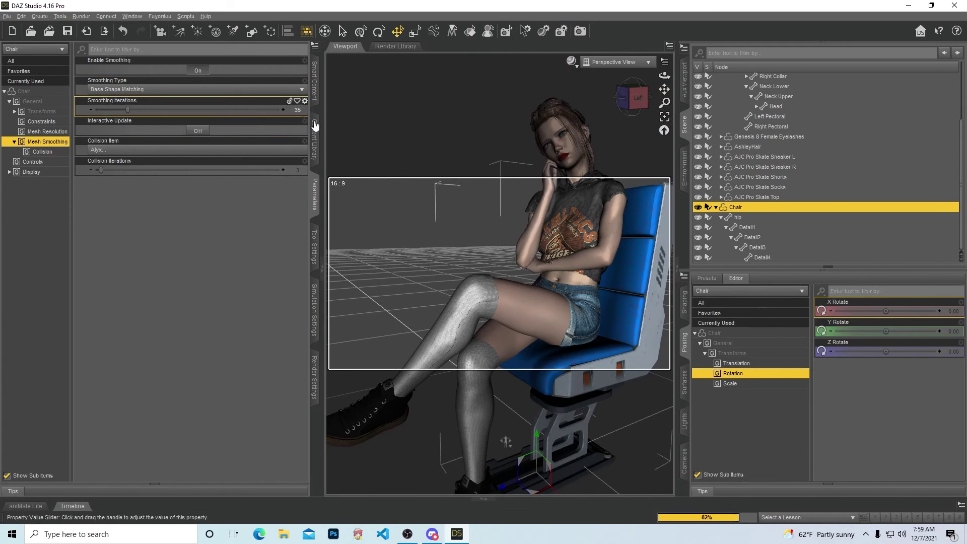
scroll(498, 265, up, 3)
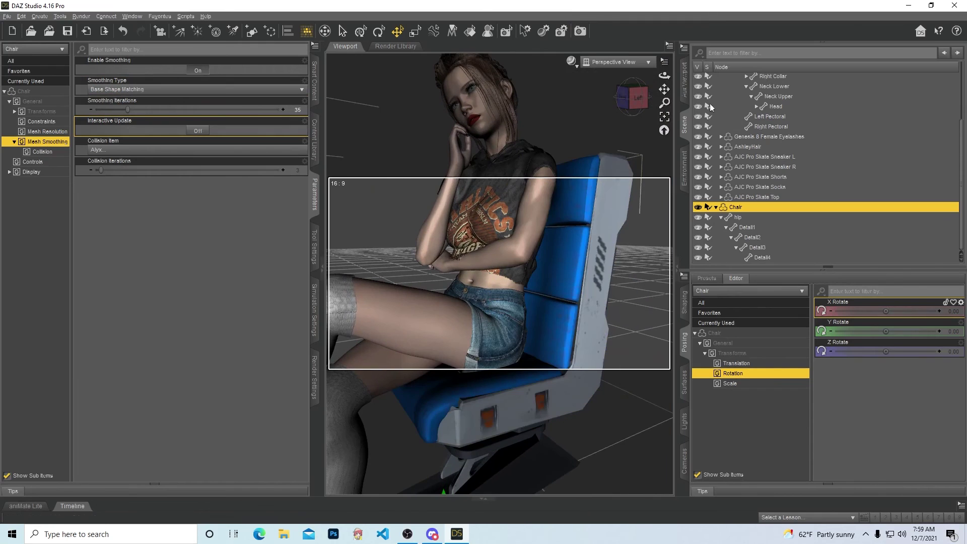
mouse_move(665, 90)
mouse_down()
mouse_move(631, 99)
mouse_move(664, 89)
mouse_up()
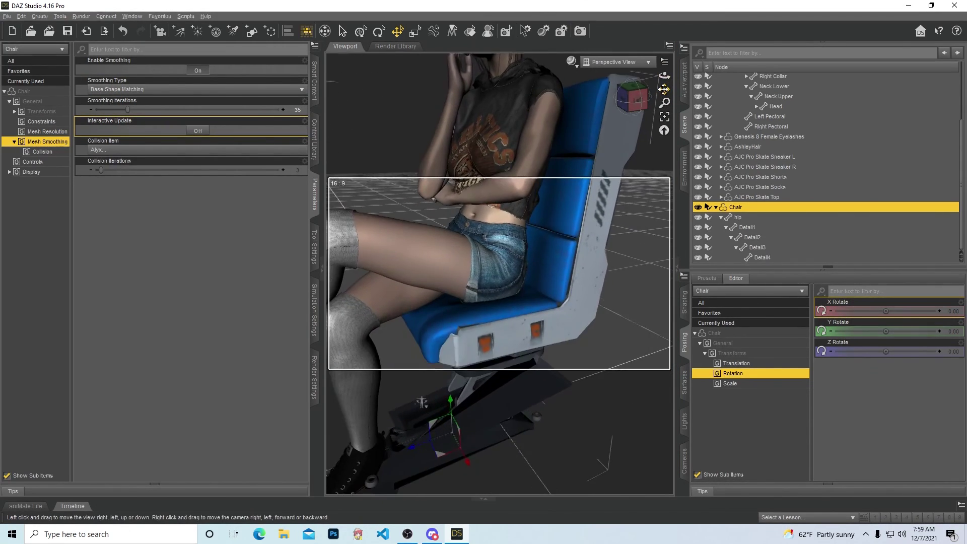